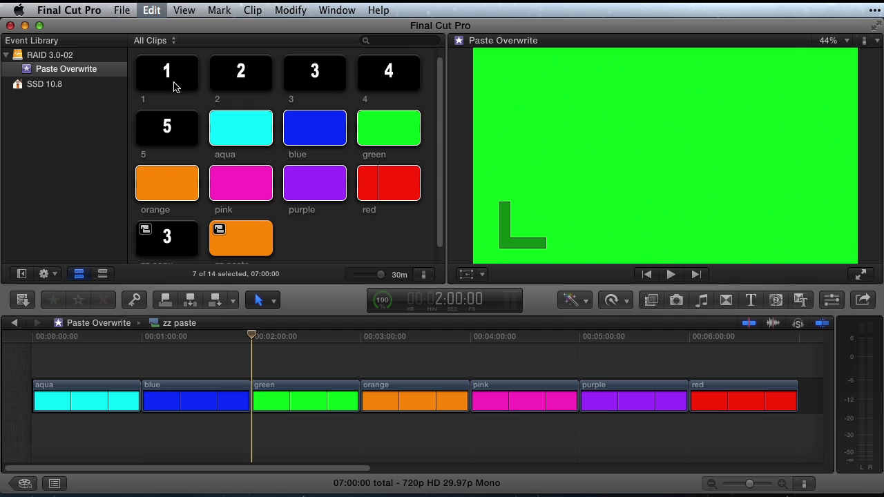
Try inserting and connecting clip 2, undo both, then overwrite the orange 3:00–4:00 section.
key("super+v")
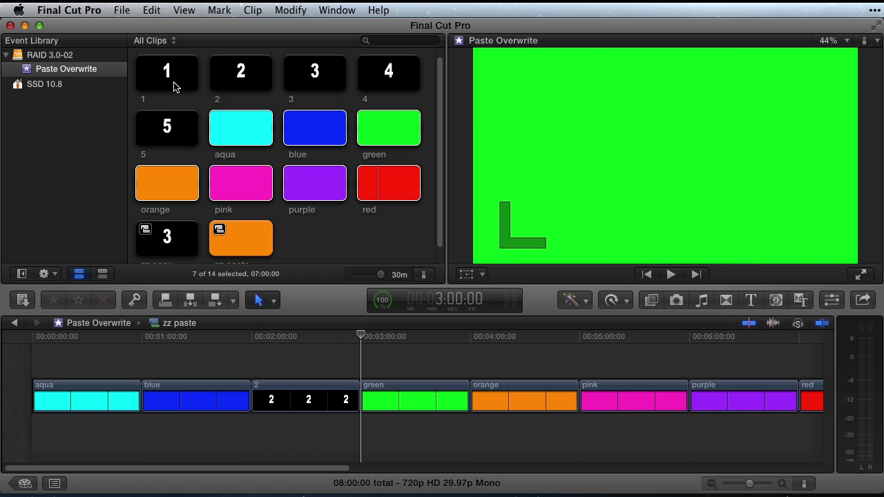
key("super+z")
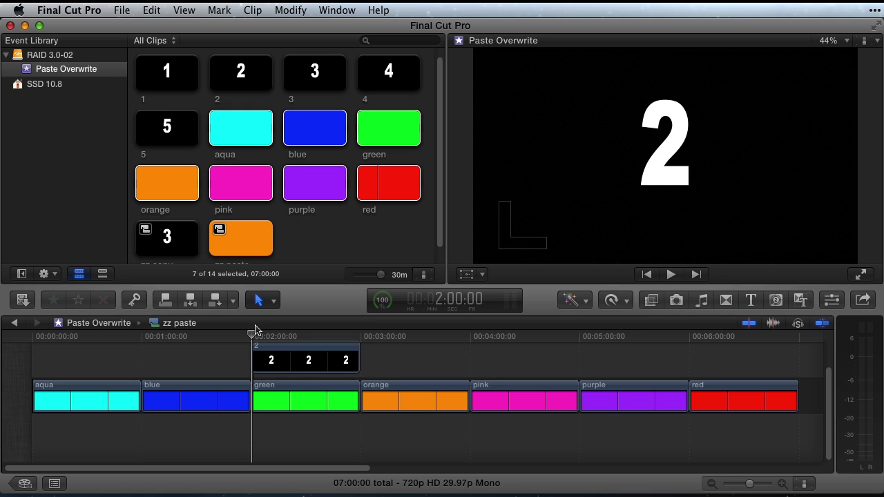
scroll(293, 386, "up", 2)
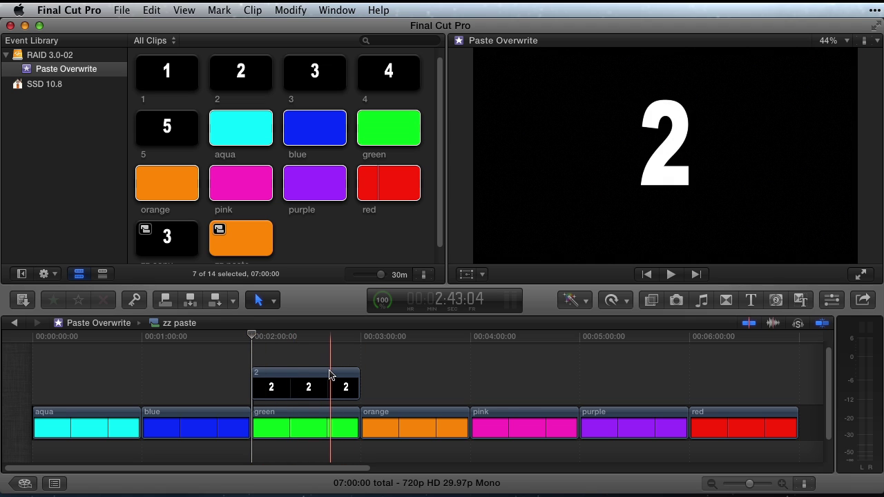
key("super+z")
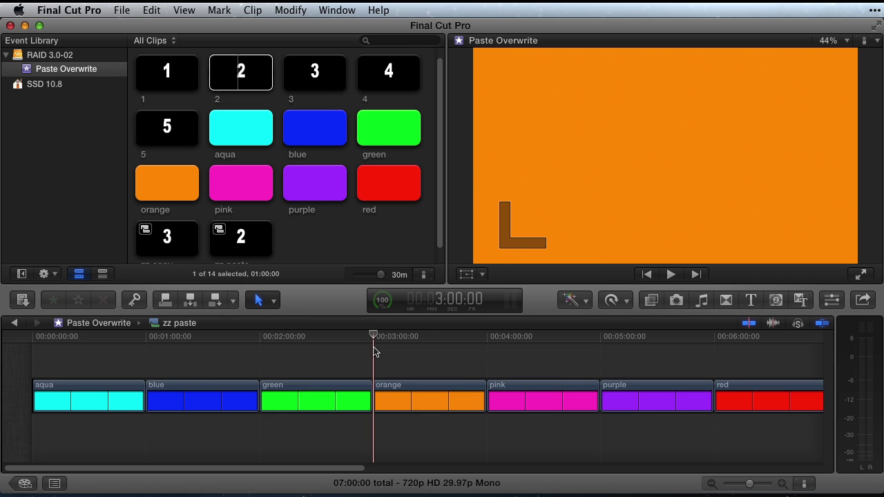
key("d")
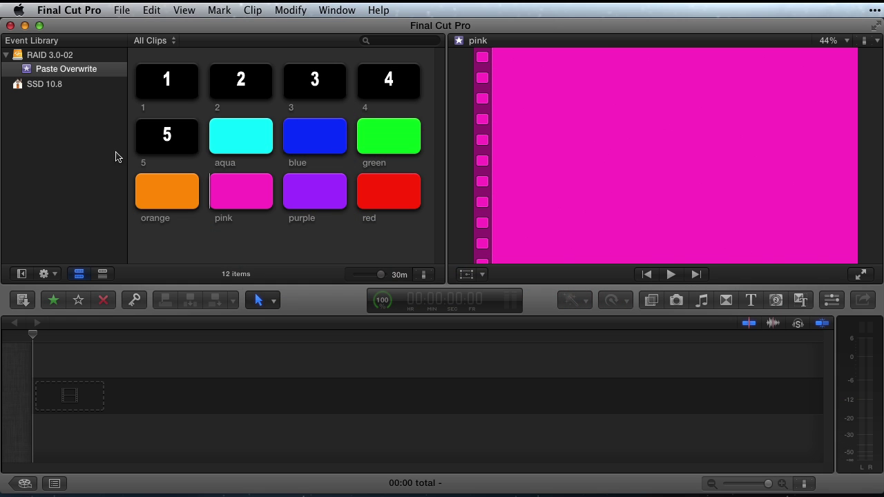
Create an empty compound clip named 'zz copy' in the Paste Overwrite event.
left_click(49, 68)
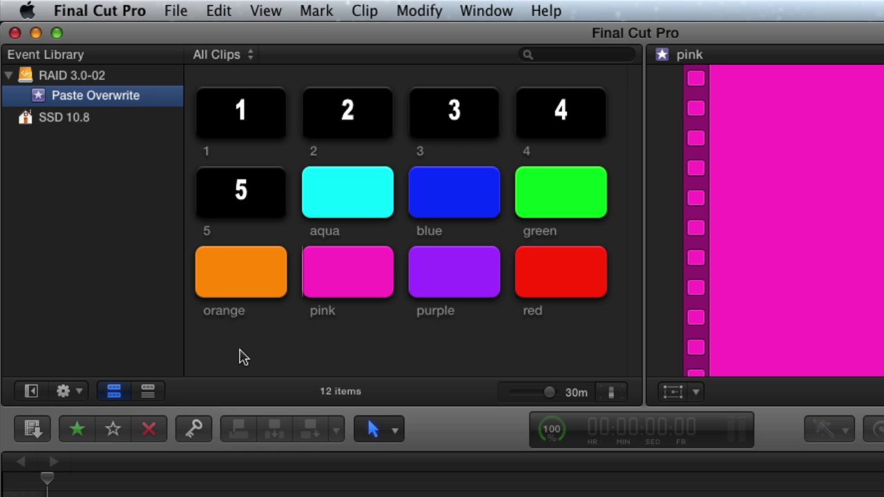
left_click(178, 10)
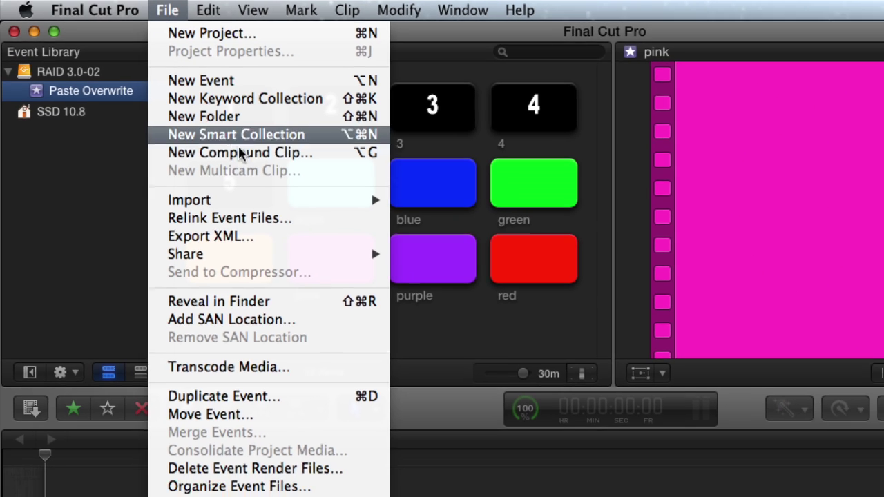
left_click(252, 159)
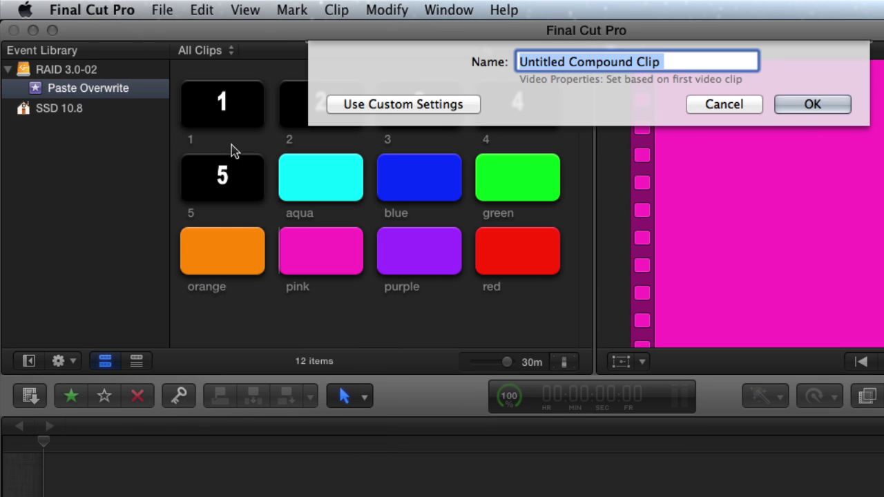
type("zz")
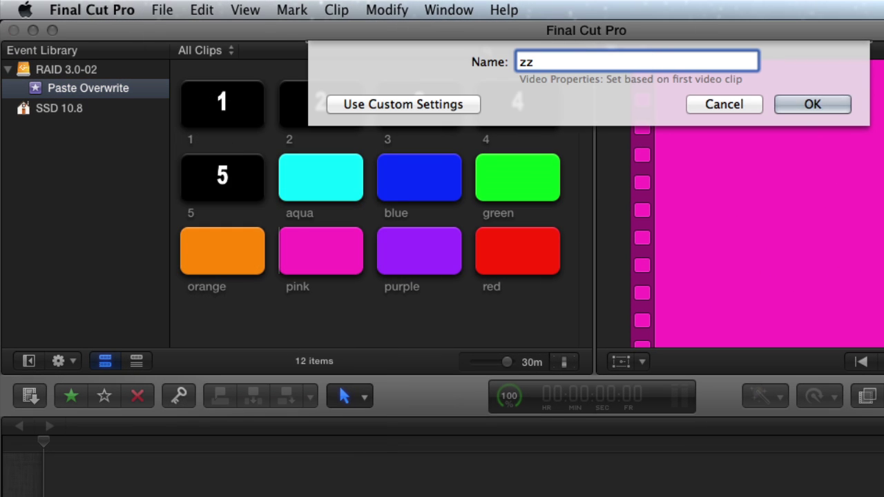
type(" copy")
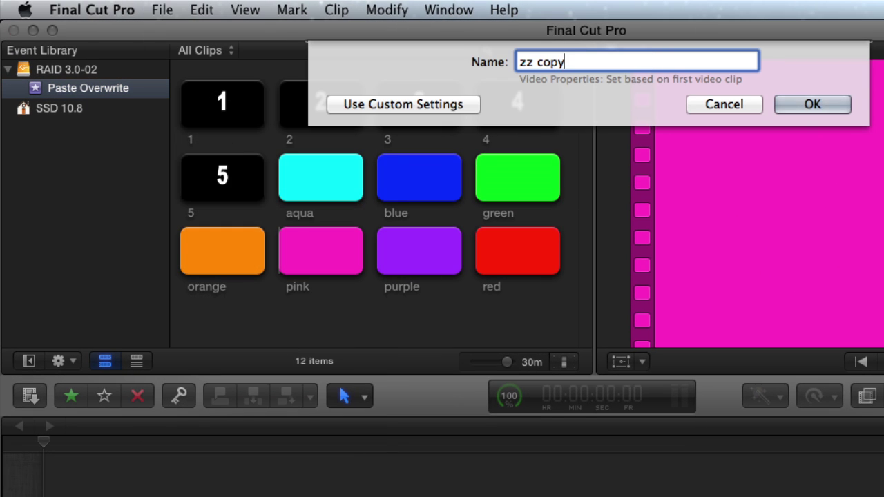
left_click(810, 106)
Create a second empty compound clip named 'zz paste'.
left_click(163, 11)
left_click(220, 119)
type("zz paste")
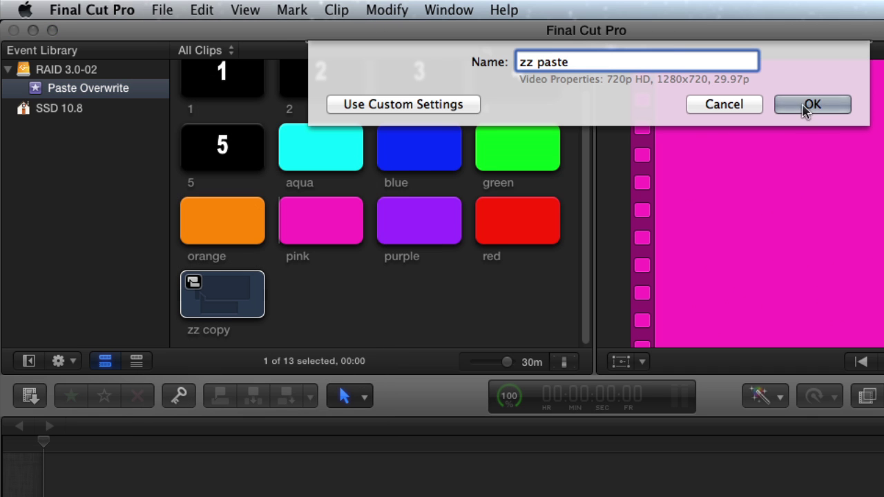
left_click(810, 104)
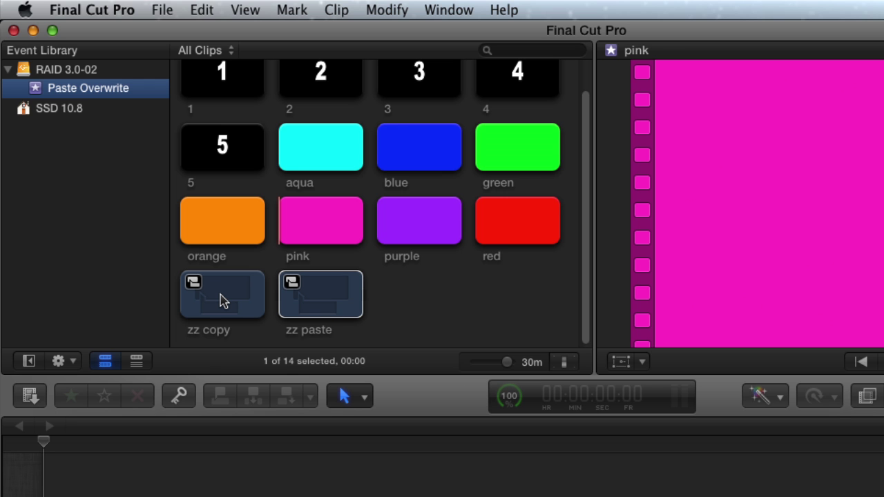
Open zz copy, then zz paste, in the timeline and navigate back to zz copy.
right_click(222, 302)
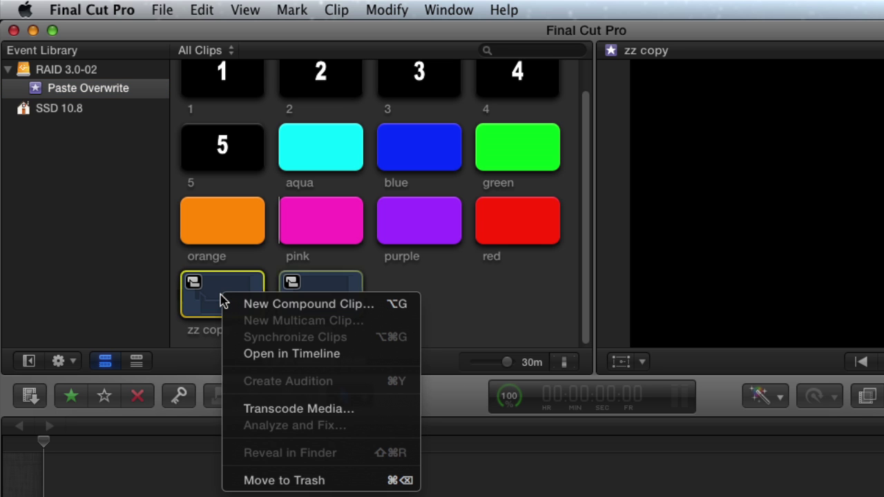
left_click(259, 340)
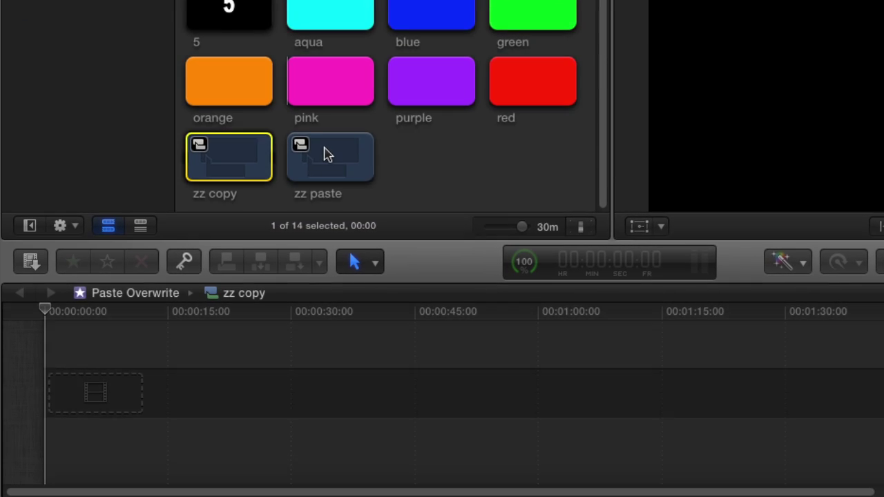
double_click(322, 185)
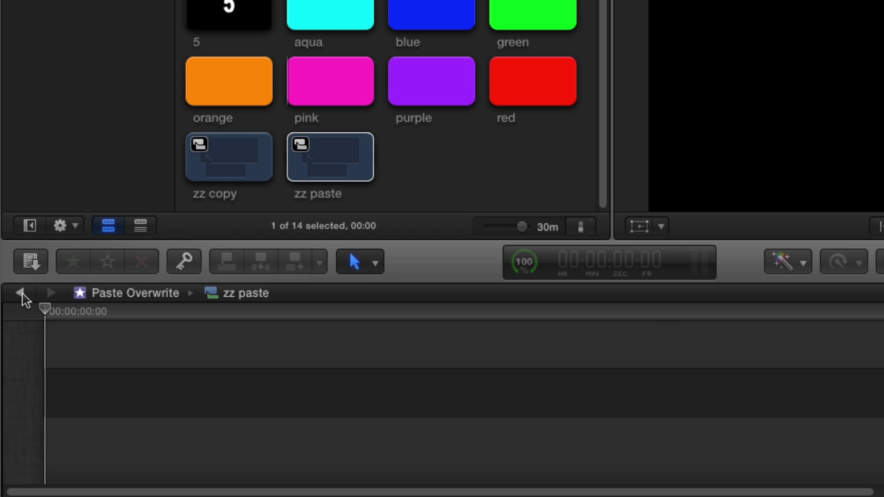
left_click(21, 293)
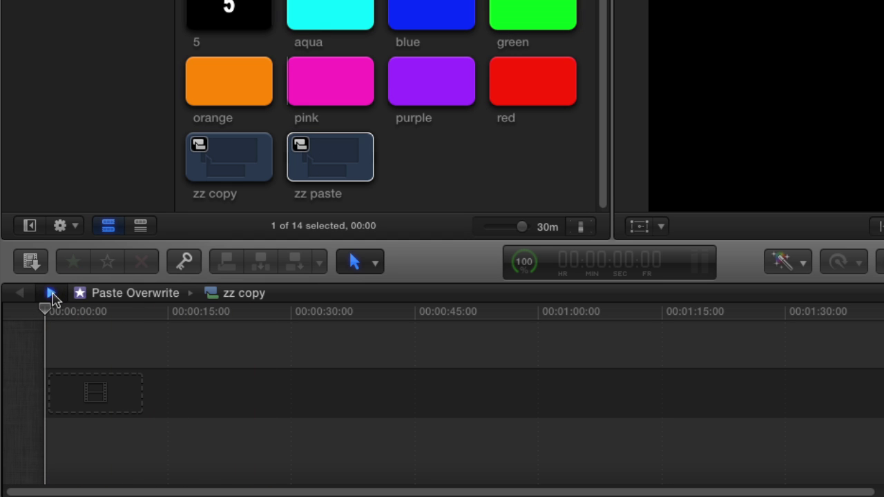
left_click(51, 293)
left_click(23, 293)
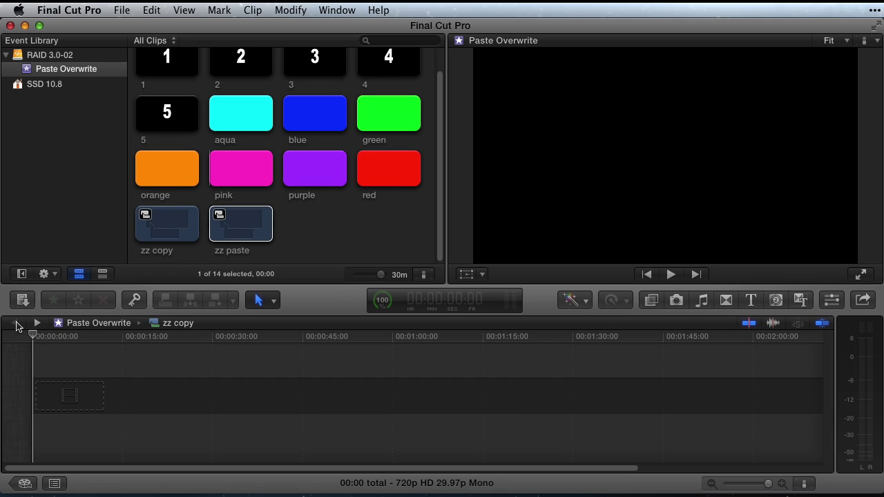
Add clips 1 through 5 to the zz copy timeline and zoom to fit them.
scroll(382, 233, "up", 1)
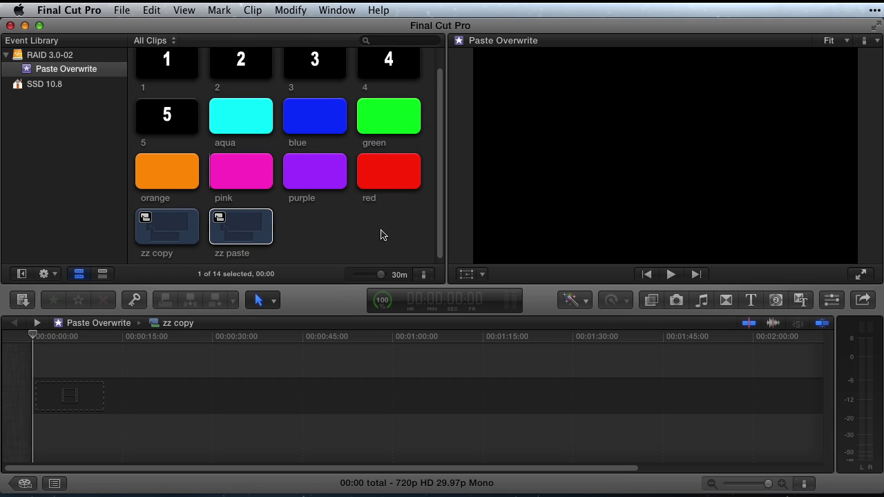
left_click(151, 65)
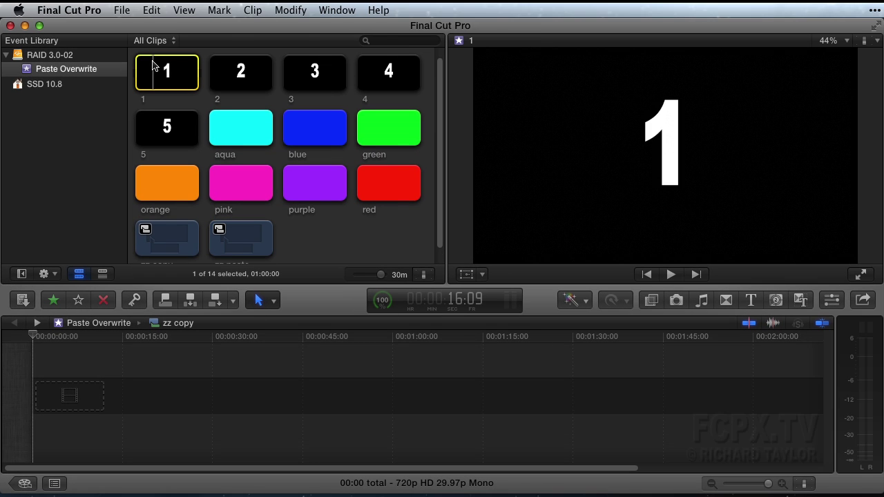
left_click(181, 131, "shift")
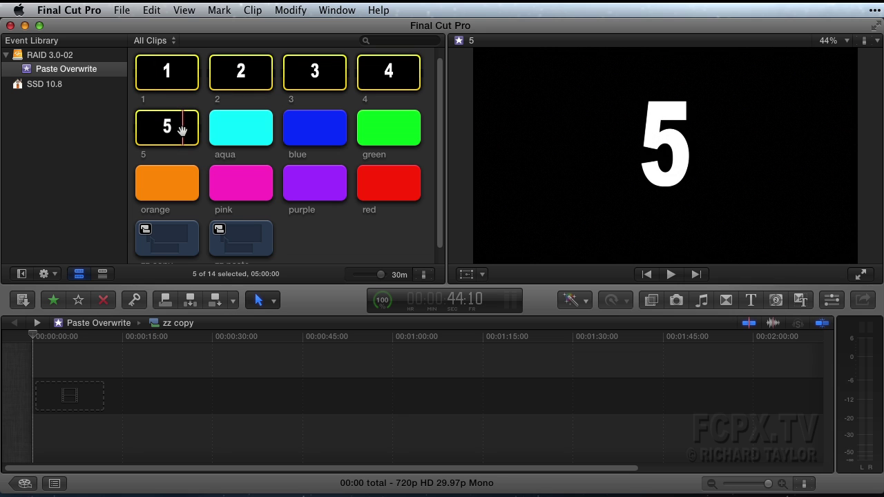
left_click_drag(182, 131, 81, 399)
key("shift+z")
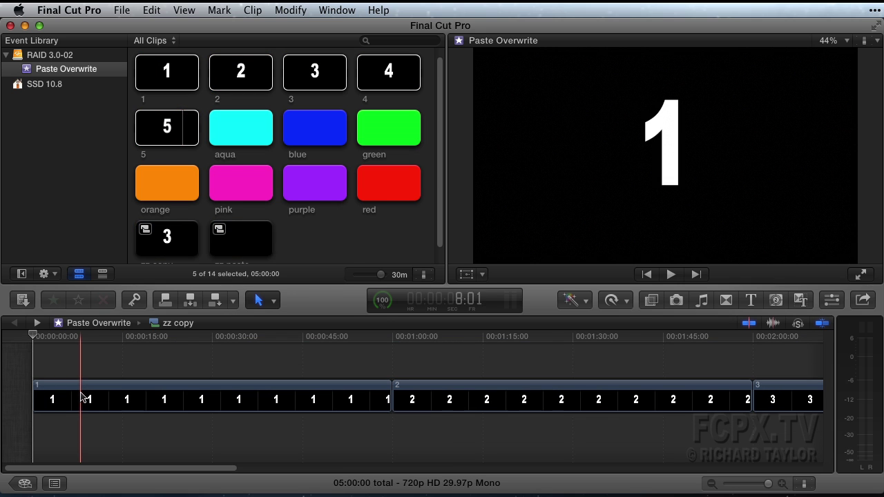
left_click(190, 357)
key("shift+z")
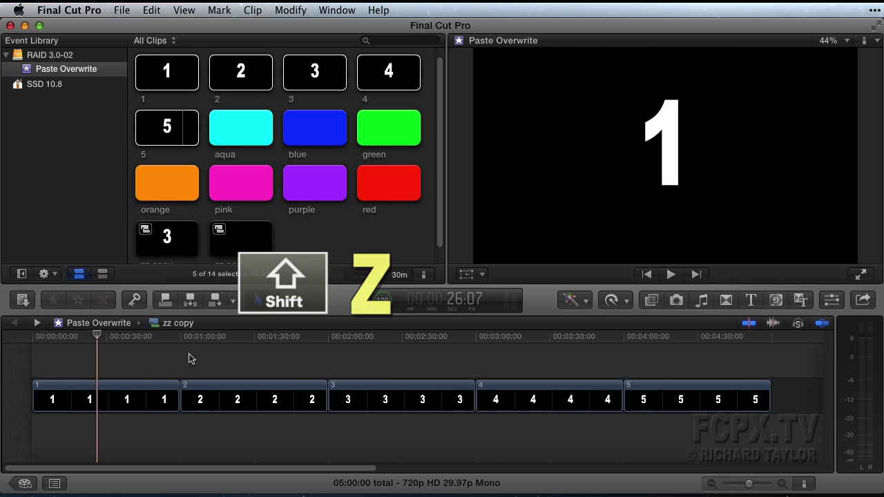
Add the seven colour clips, aqua through red, to zz paste and zoom to fit.
left_click(38, 322)
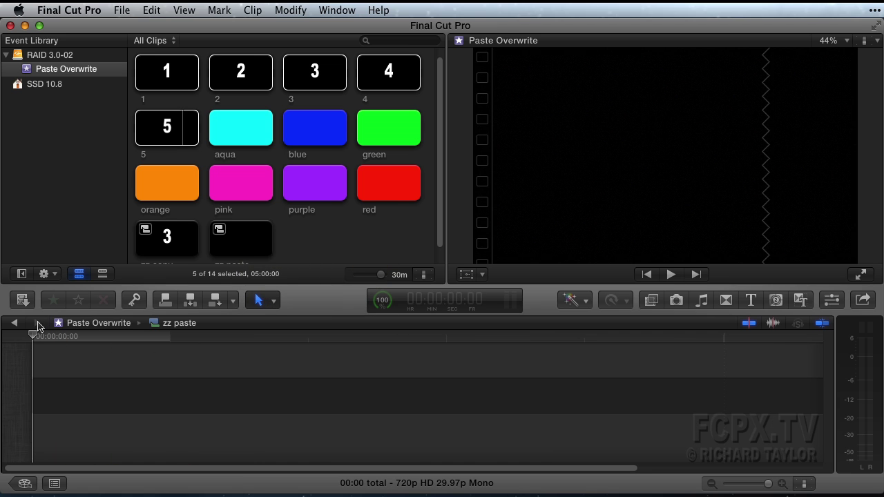
left_click(250, 130)
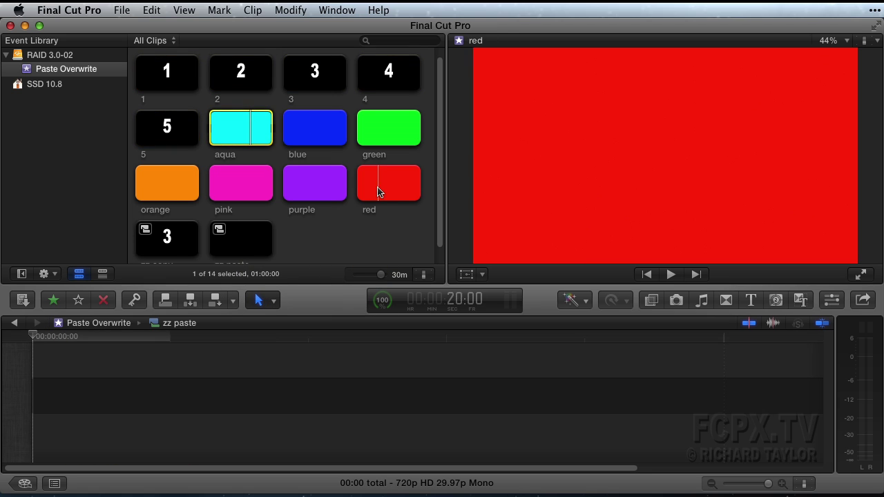
left_click(379, 192, "shift")
left_click_drag(373, 185, 171, 405)
left_click(173, 404)
key("shift+z")
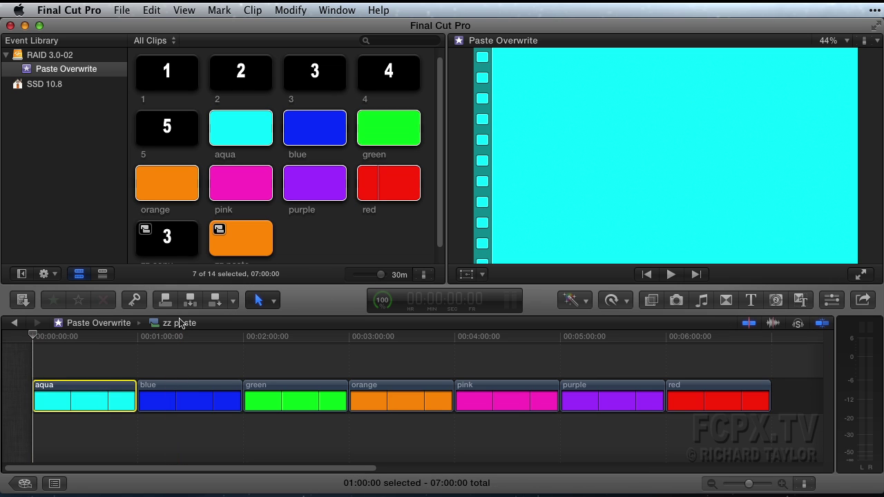
left_click(187, 362)
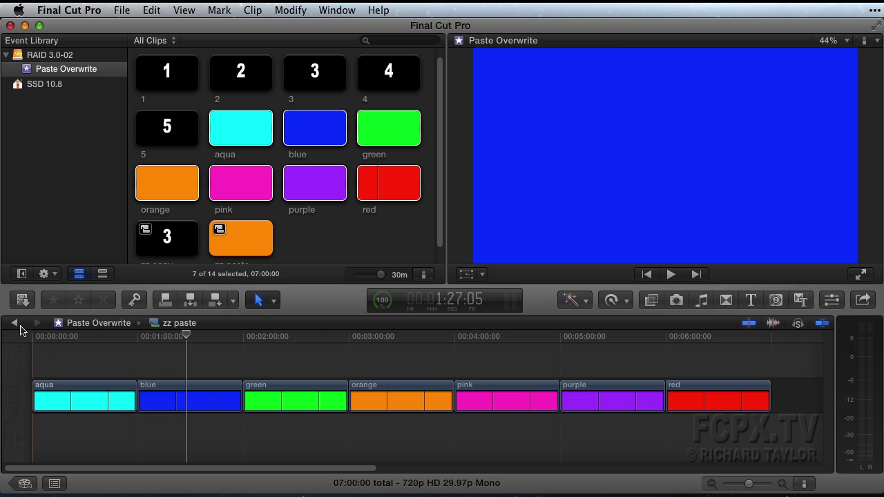
left_click(15, 323)
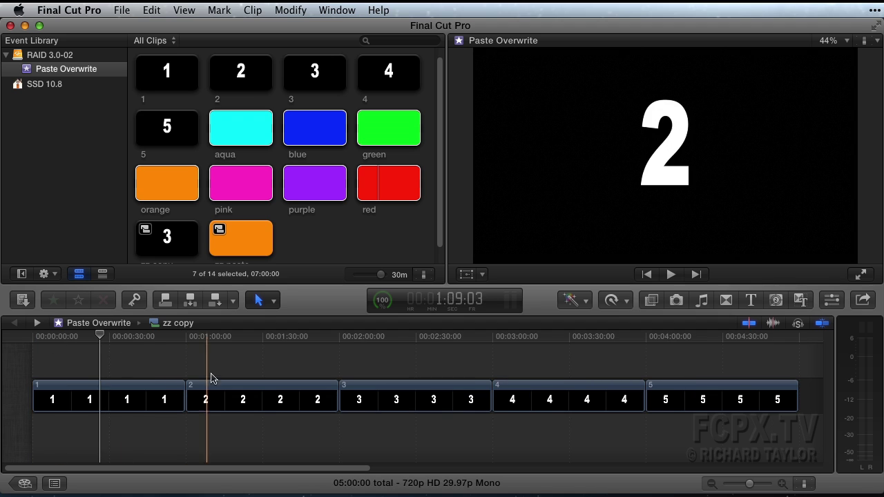
left_click(263, 392)
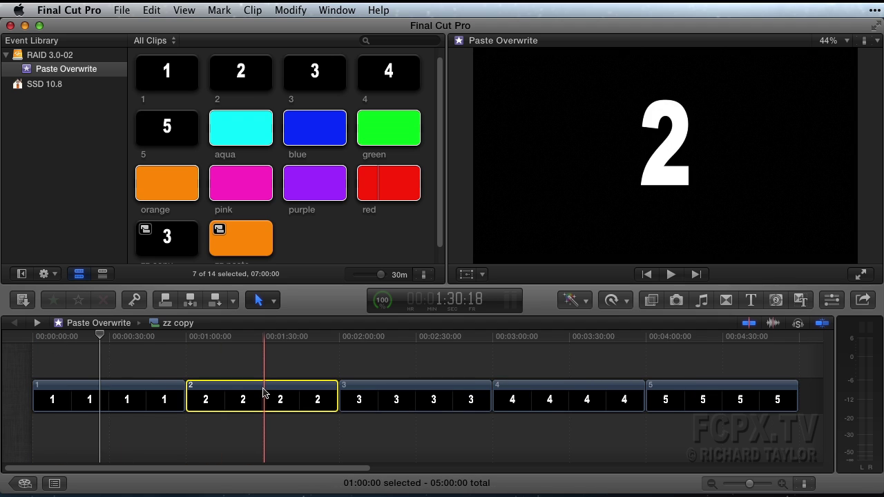
left_click(151, 10)
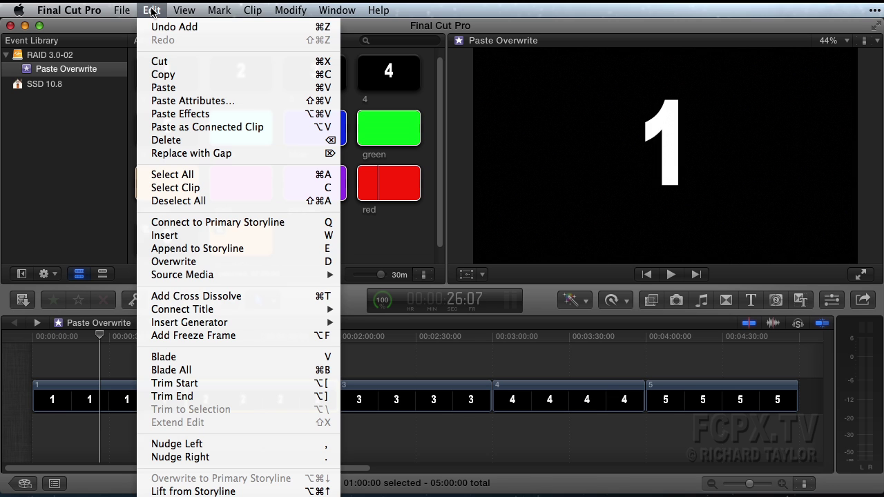
left_click(161, 74)
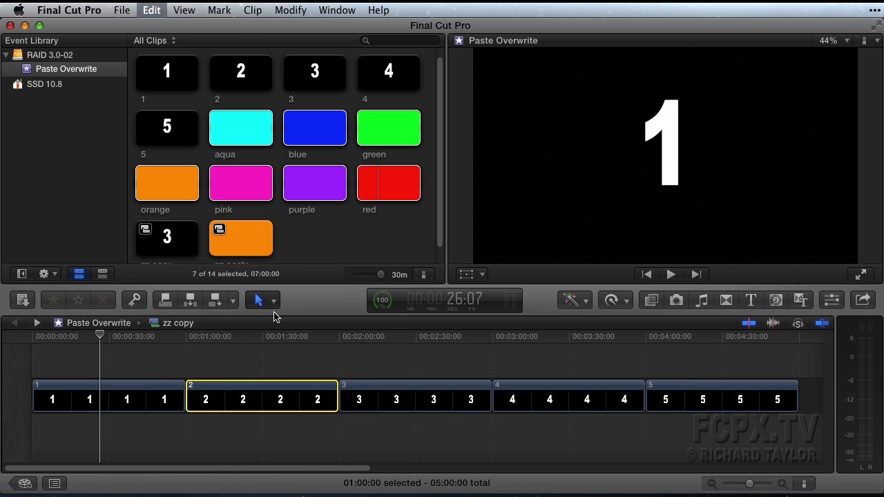
left_click(38, 323)
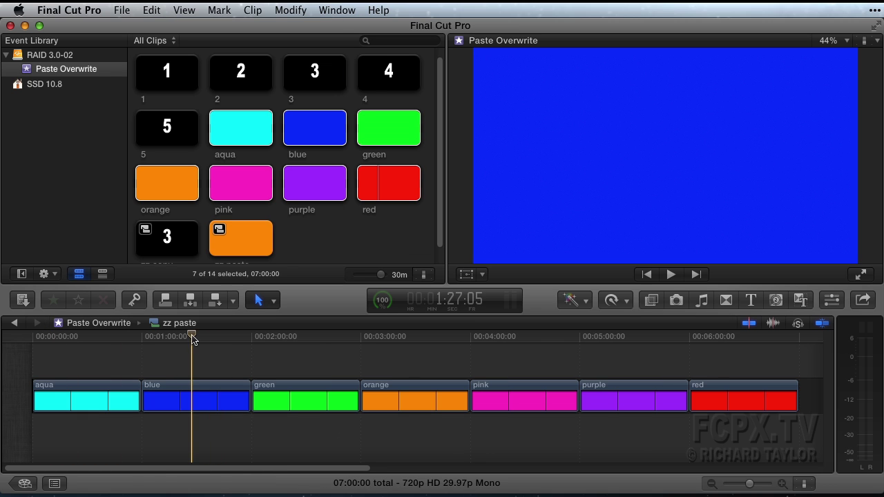
left_click_drag(193, 339, 254, 339)
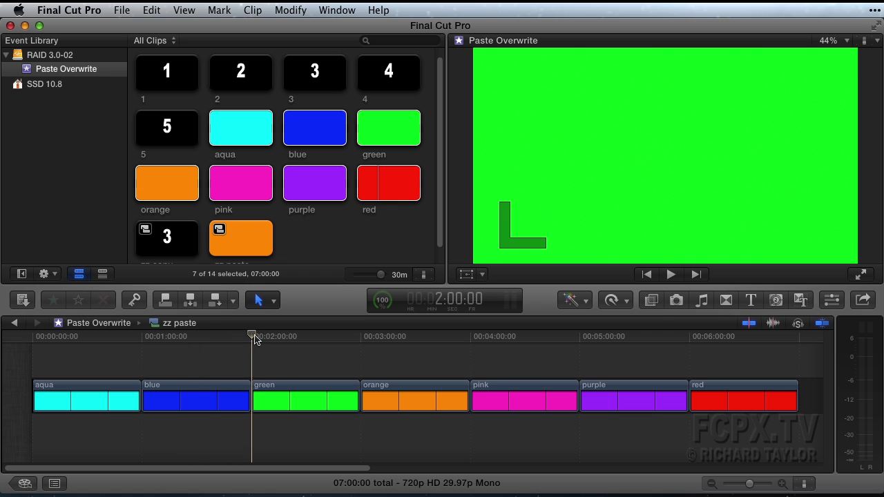
left_click(153, 11)
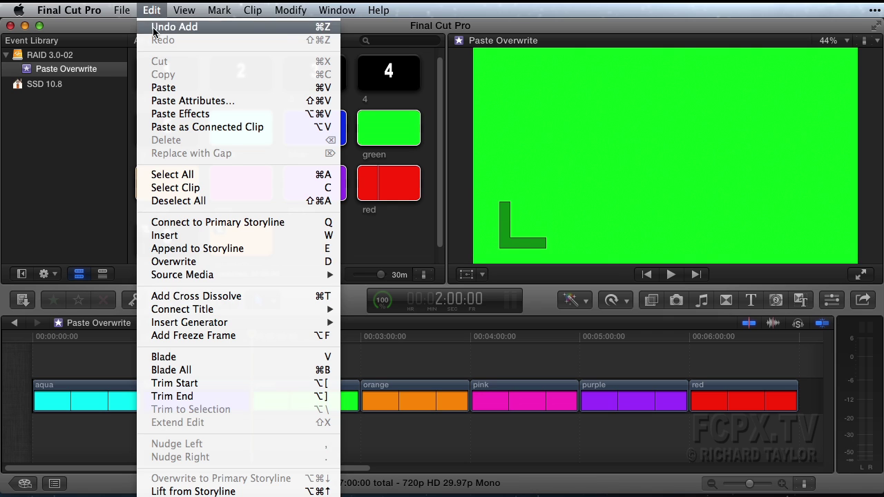
left_click(174, 87)
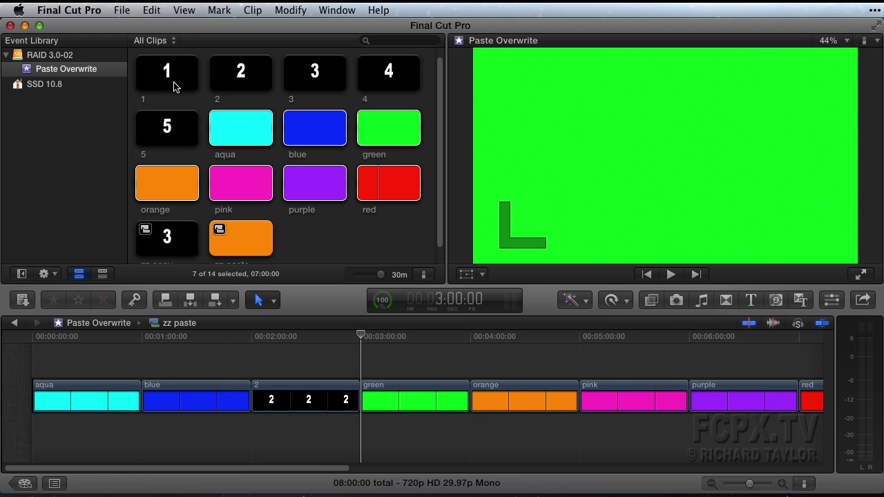
key("super+z")
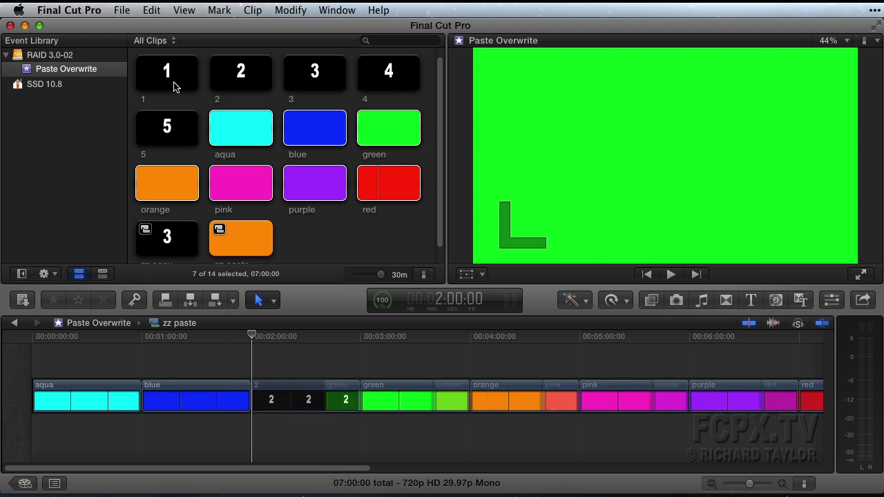
key("super+v")
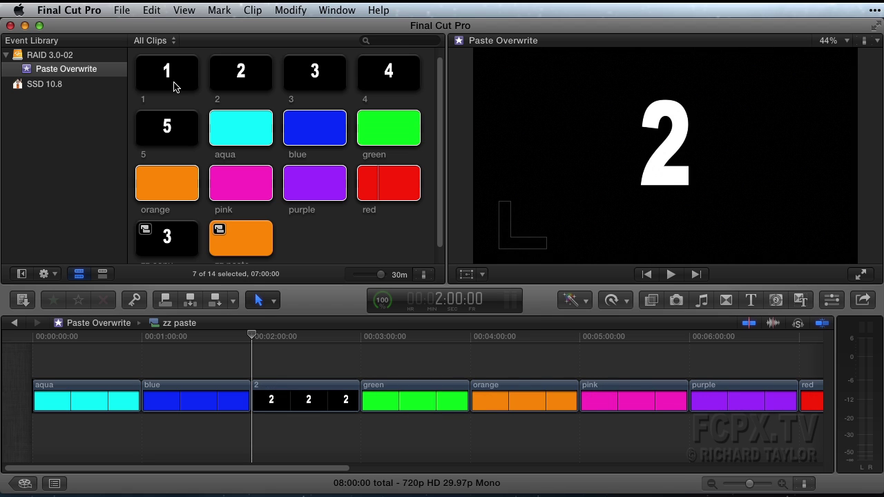
key("super+z")
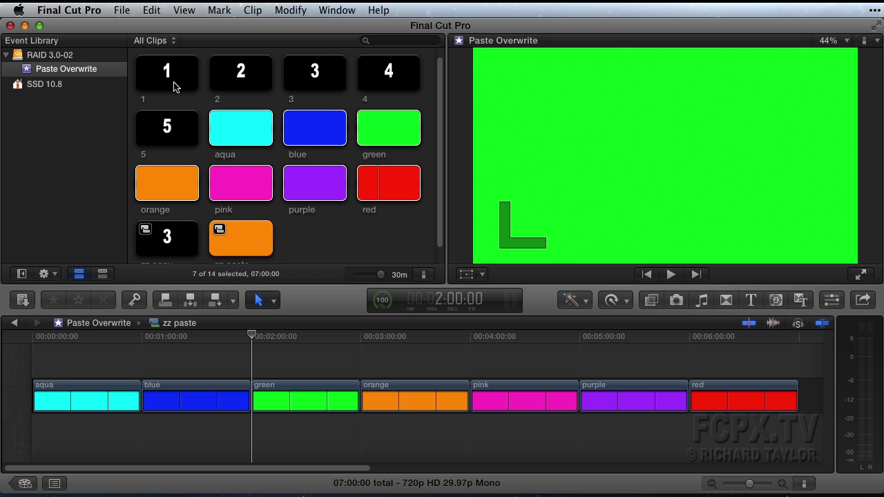
left_click(150, 10)
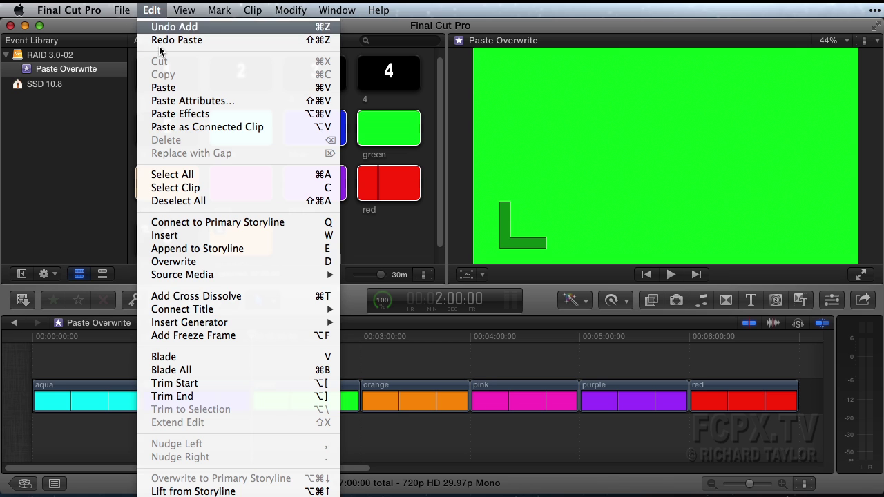
left_click(198, 127)
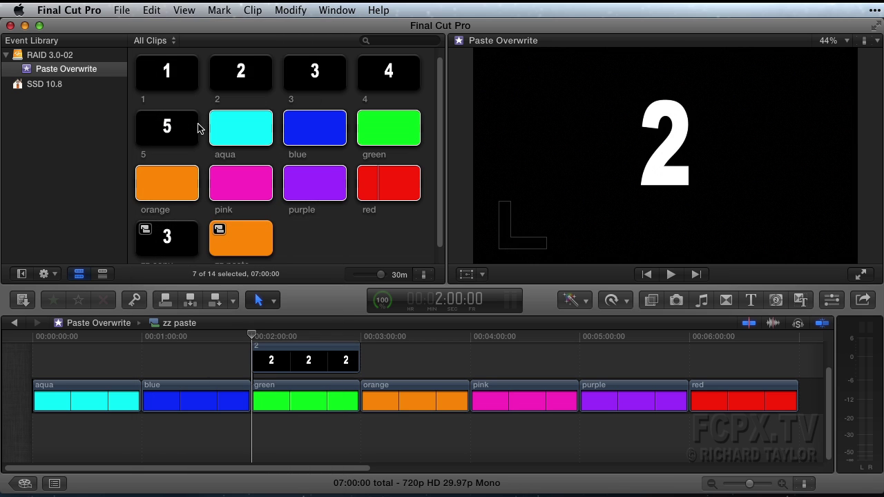
scroll(292, 387, "up", 2)
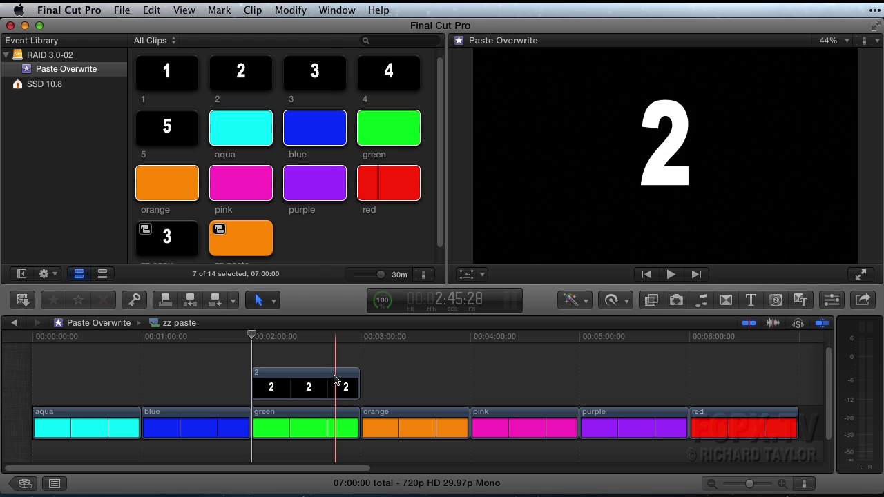
key("super+z")
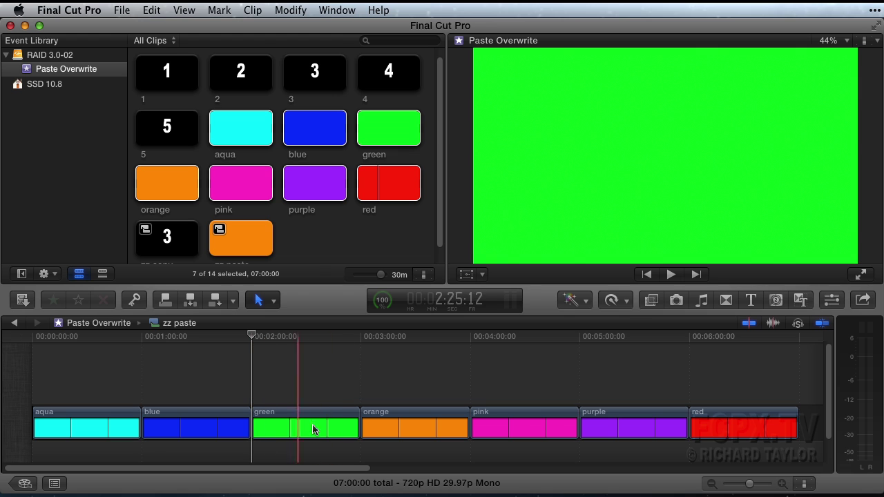
Reveal zz copy's clip 2 in the event browser, then return to the zz paste timeline.
left_click(14, 324)
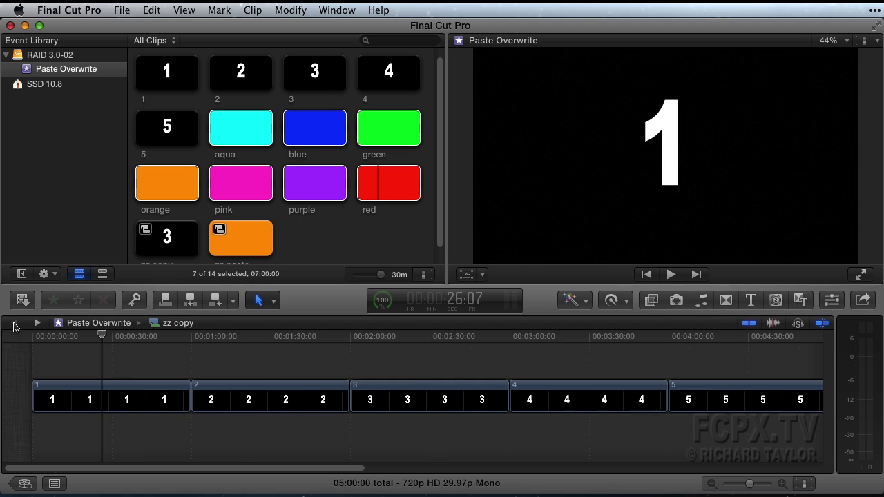
left_click(283, 390)
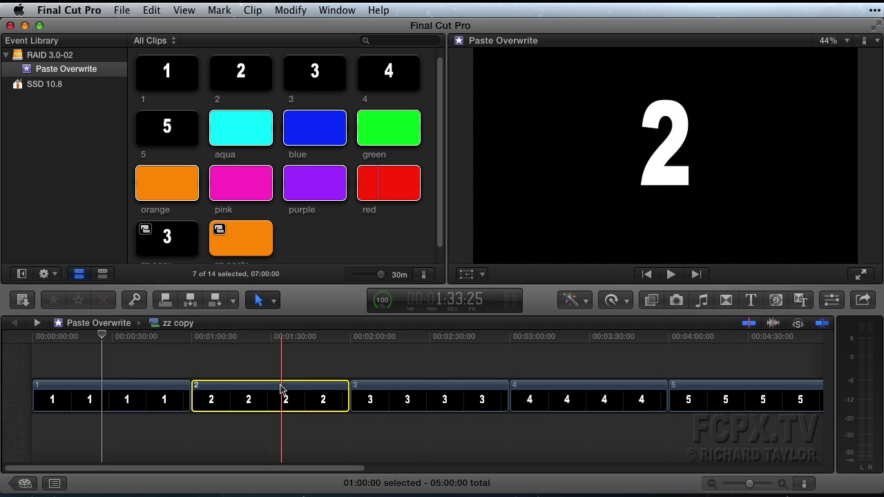
left_click(253, 10)
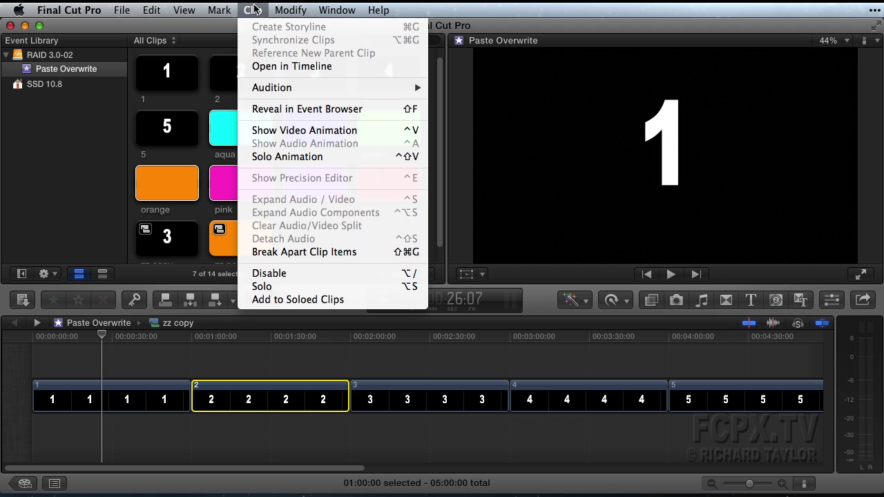
left_click(289, 110)
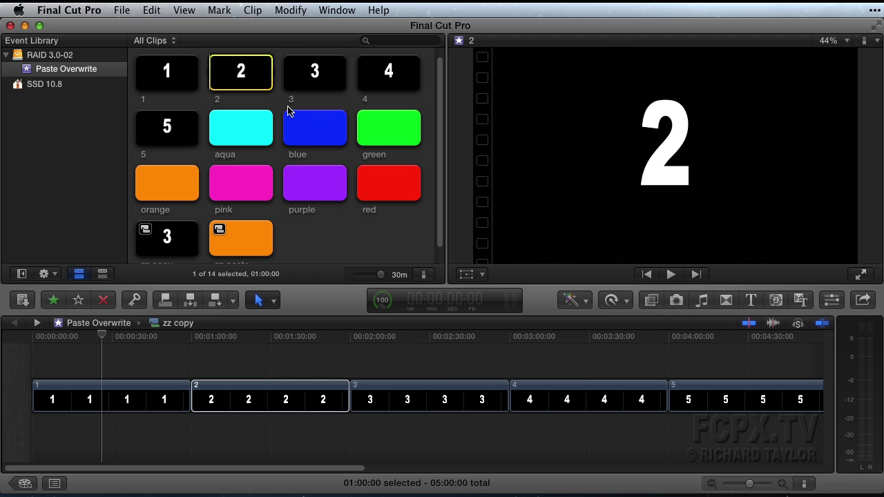
left_click(38, 324)
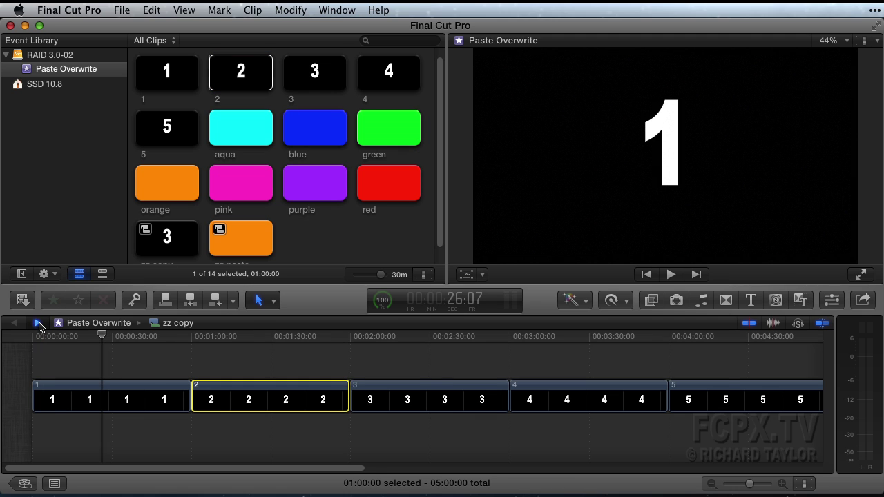
left_click(38, 324)
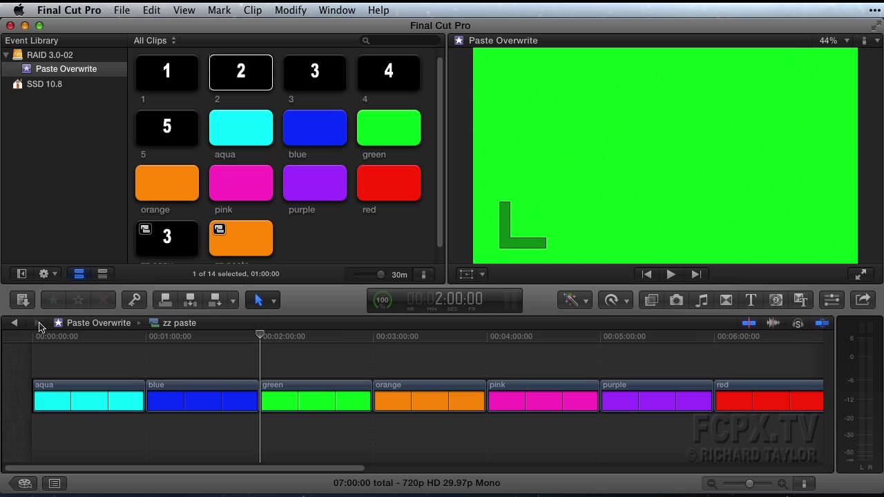
Overwrite the green clip with clip 2 from the Edit menu, undo, then redo it.
left_click(152, 11)
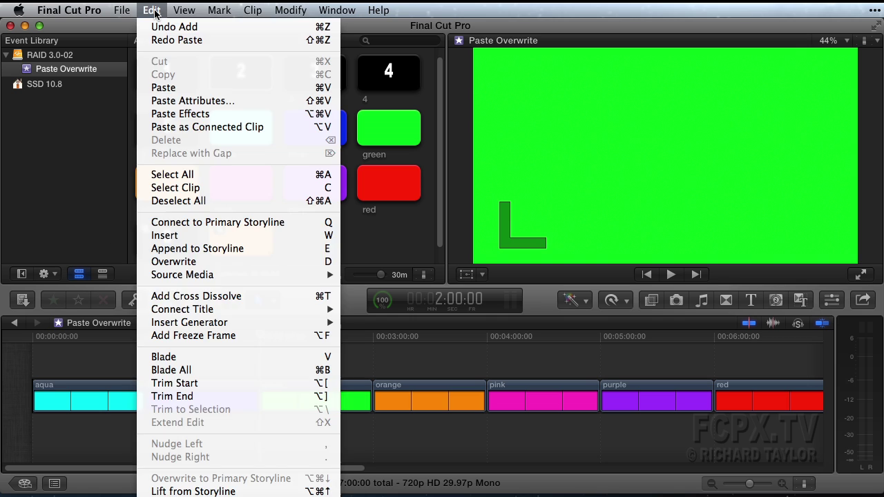
left_click(187, 261)
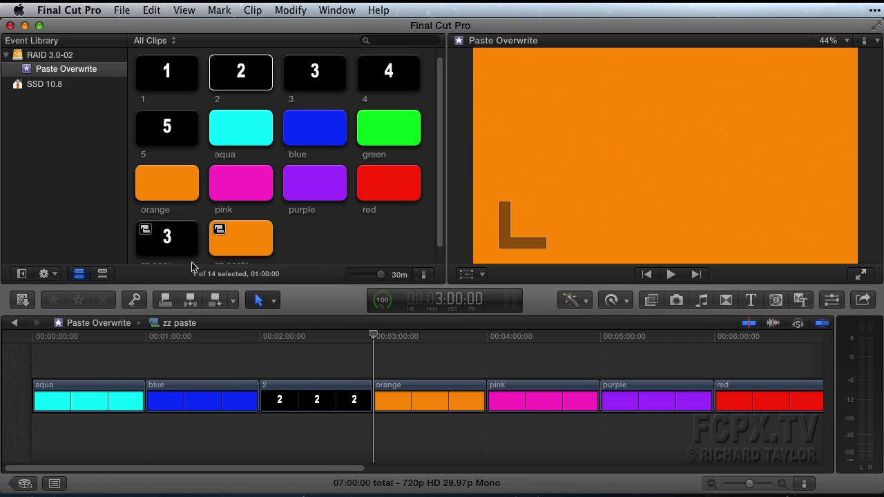
key("super+z")
key("super+shift+z")
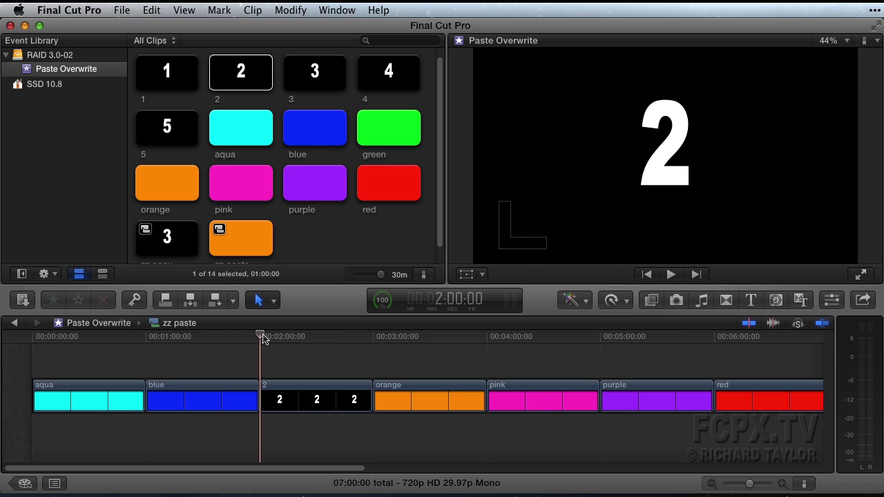
Zoom out and paste the copied green clip over clip 2 at 2:00.
key("super+minus")
key("z")
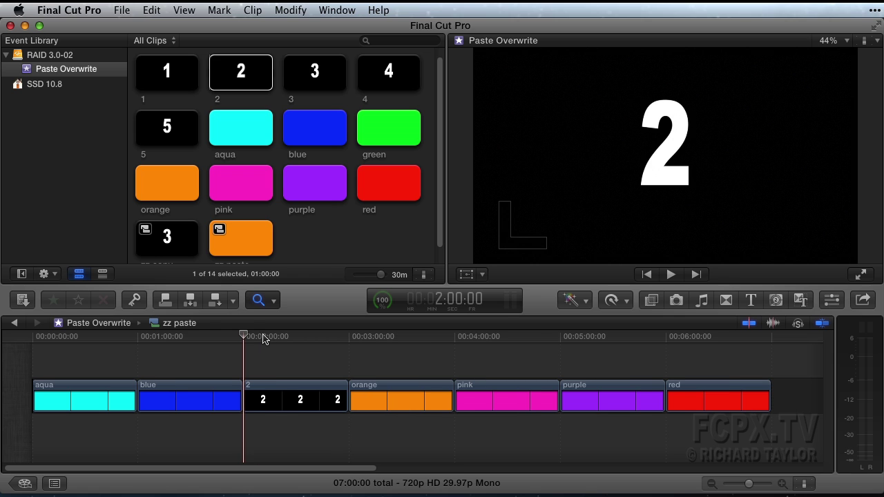
key("super+v")
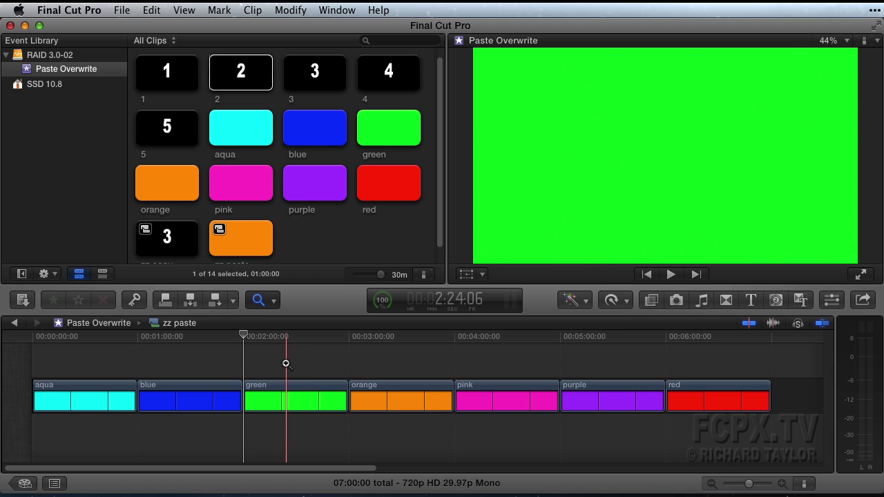
Duplicate green, orange and pink above the storyline and group them into a secondary storyline.
key("a")
left_click_drag(299, 367, 464, 424)
left_click_drag(489, 392, 484, 361)
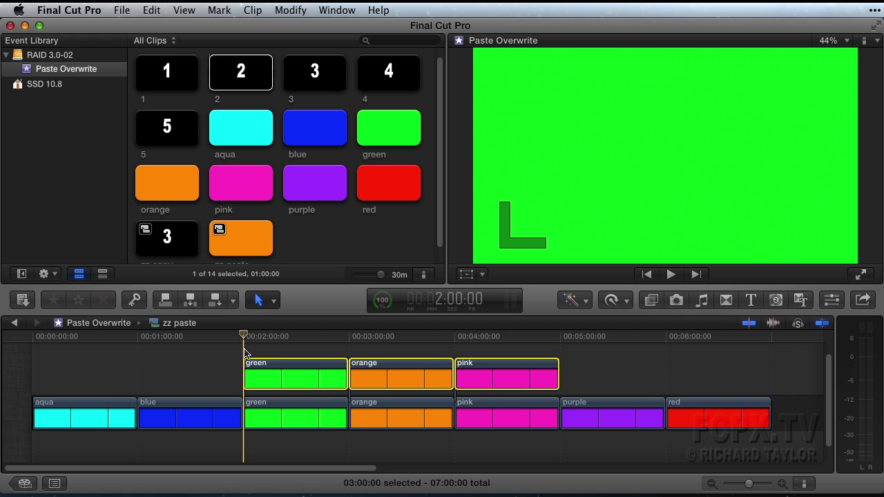
key("super+g")
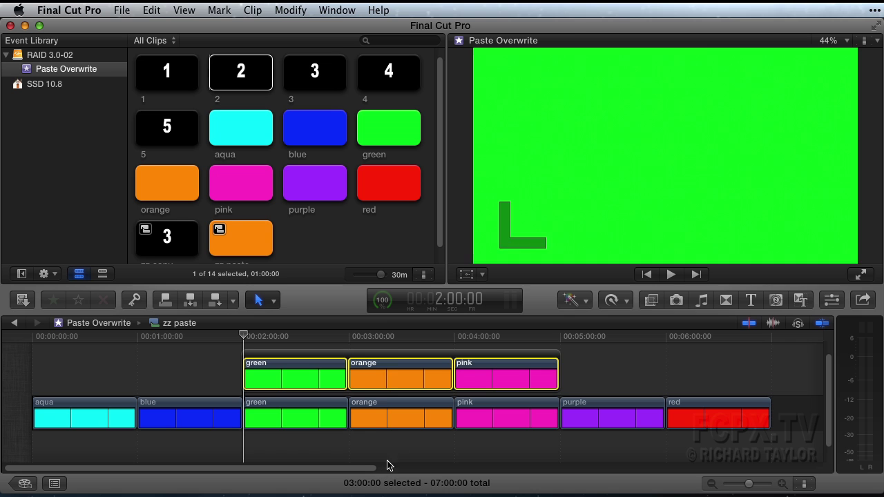
Overwrite the storyline's orange clip with clip 2 at 3:00:00.
left_click(377, 356)
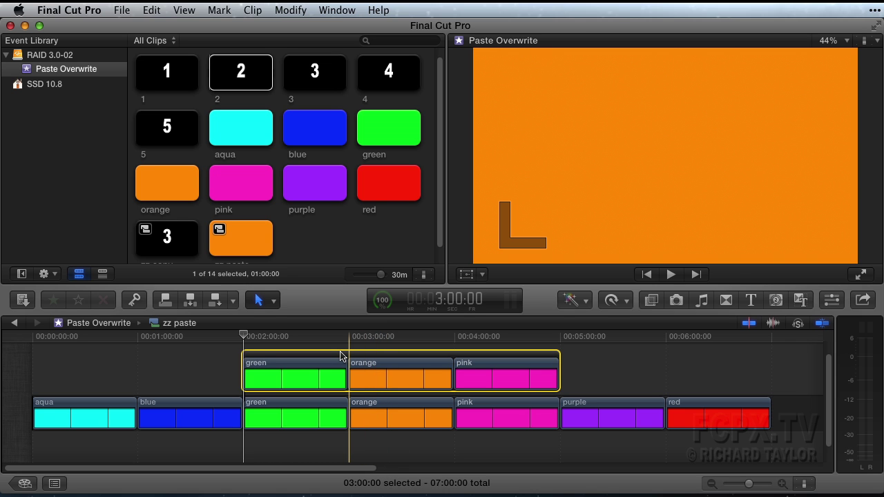
left_click(351, 355)
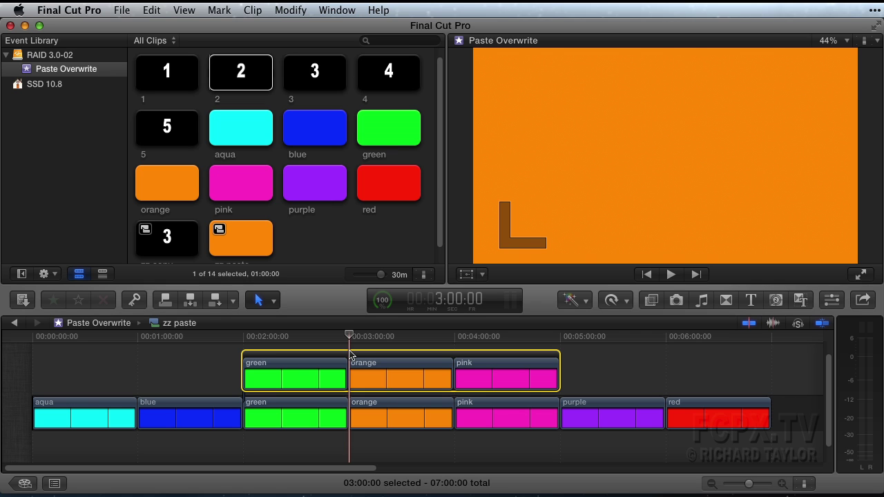
key("super+v")
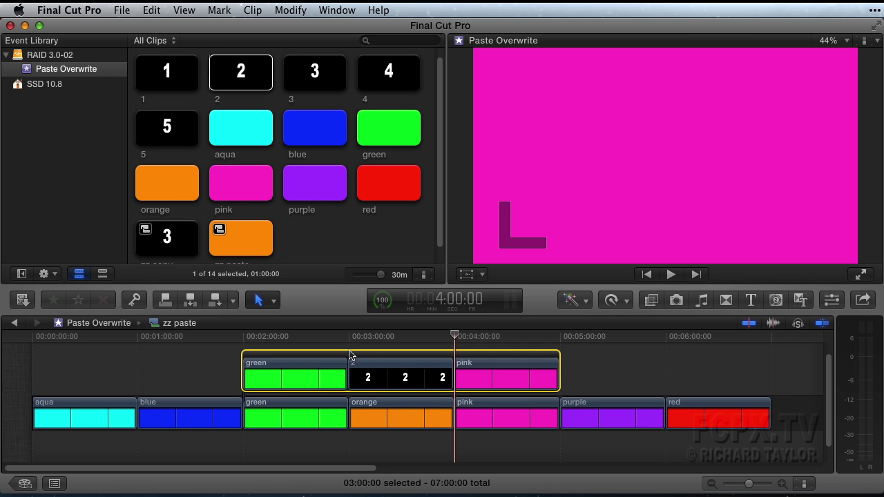
Nest zz copy's clips 2, 3 and 4 into compound clip 'Paste Overwrite Clip' in the Paste Overwrite event.
left_click(16, 323)
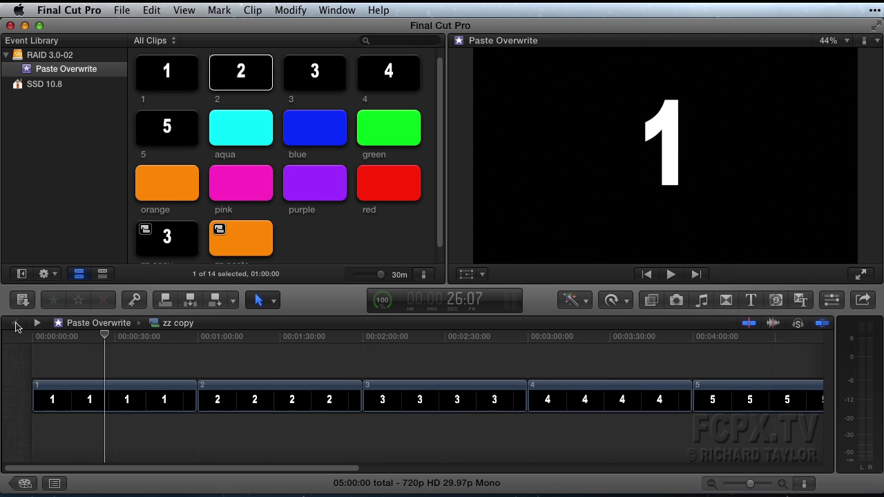
left_click_drag(327, 363, 601, 420)
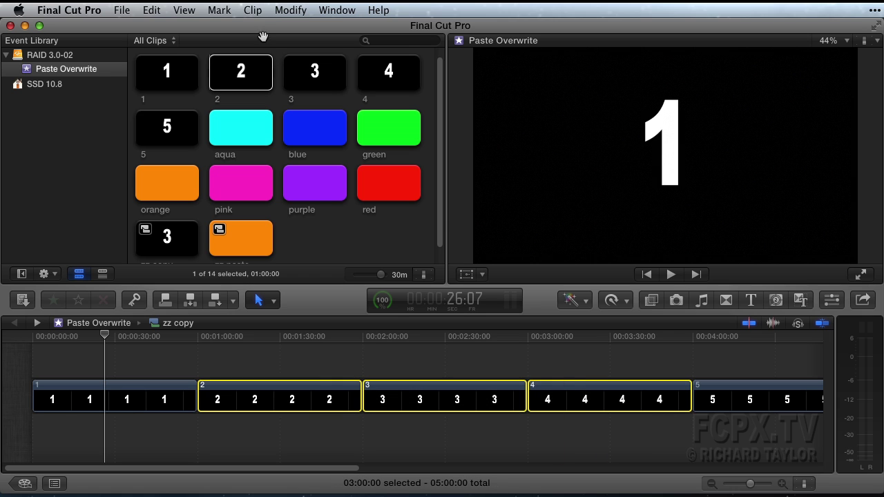
left_click(253, 10)
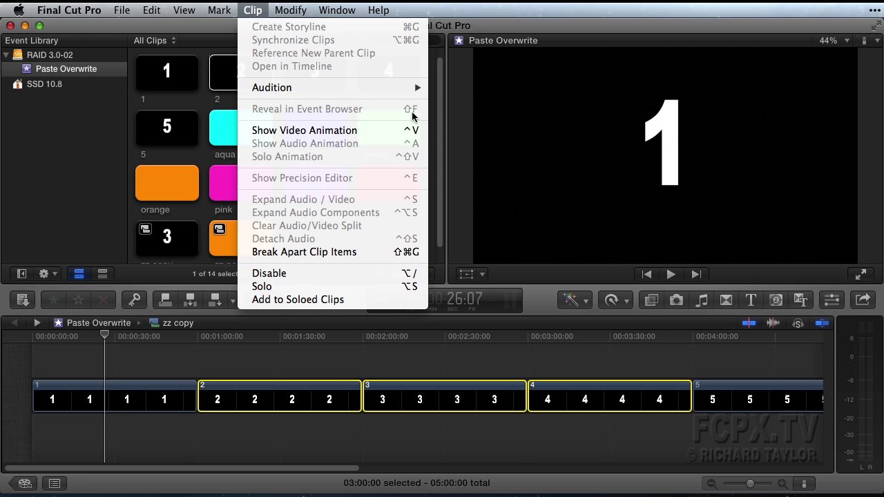
key("Escape")
right_click(419, 399)
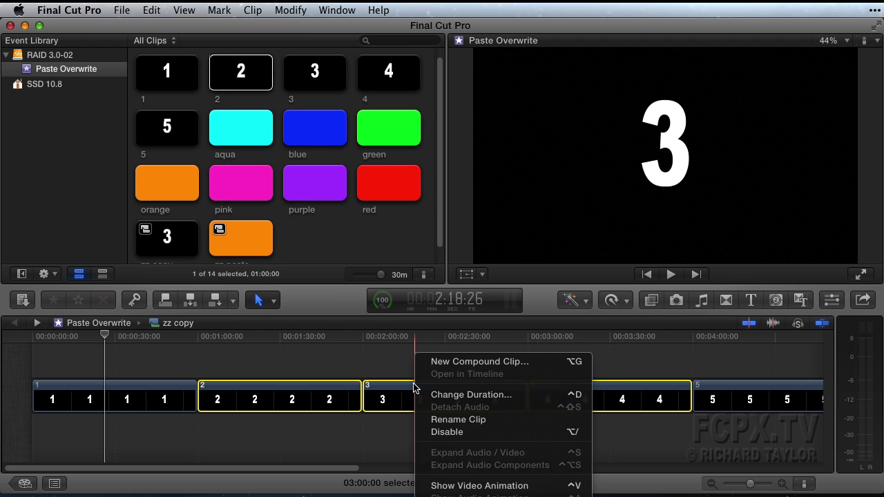
left_click(466, 364)
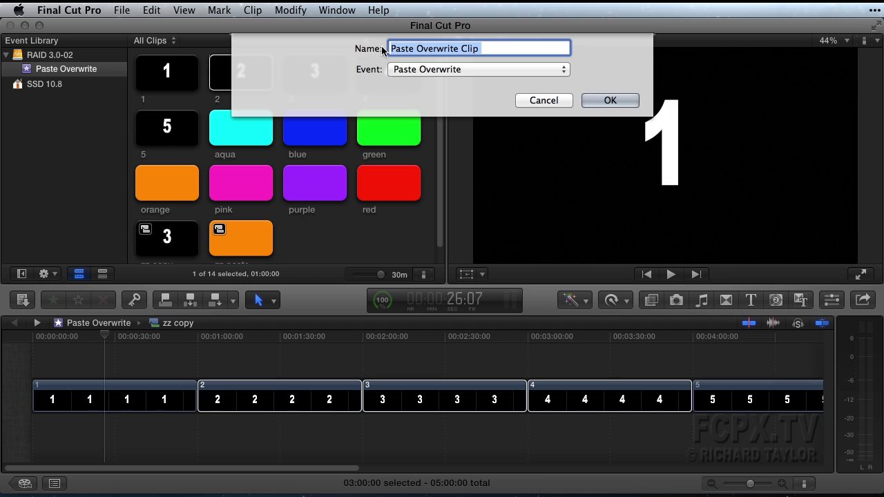
left_click(409, 69)
left_click(409, 69)
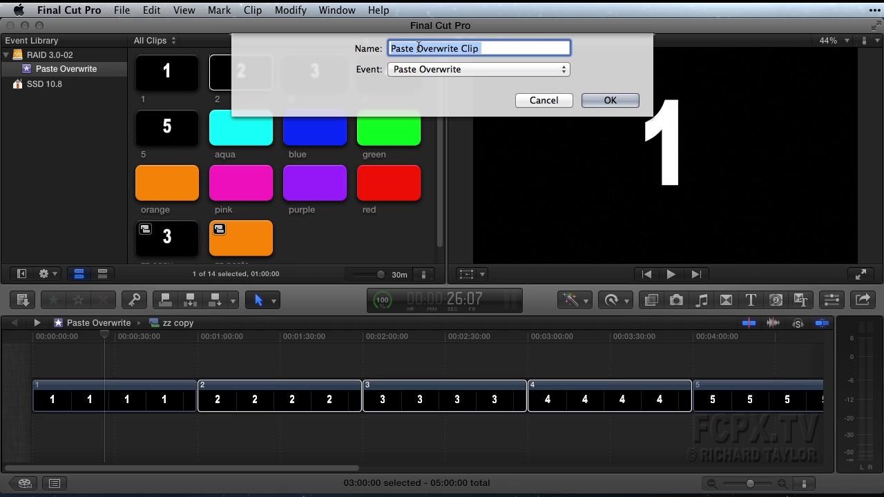
left_click(606, 101)
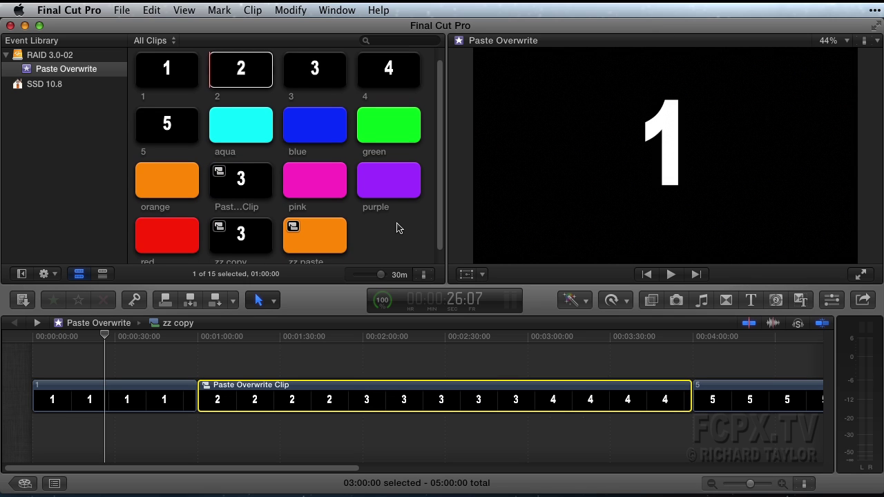
Overwrite zz paste from 1:00:00 with Paste Overwrite Clip, replacing blue, green and orange.
scroll(401, 226, "down", 1)
left_click(36, 322)
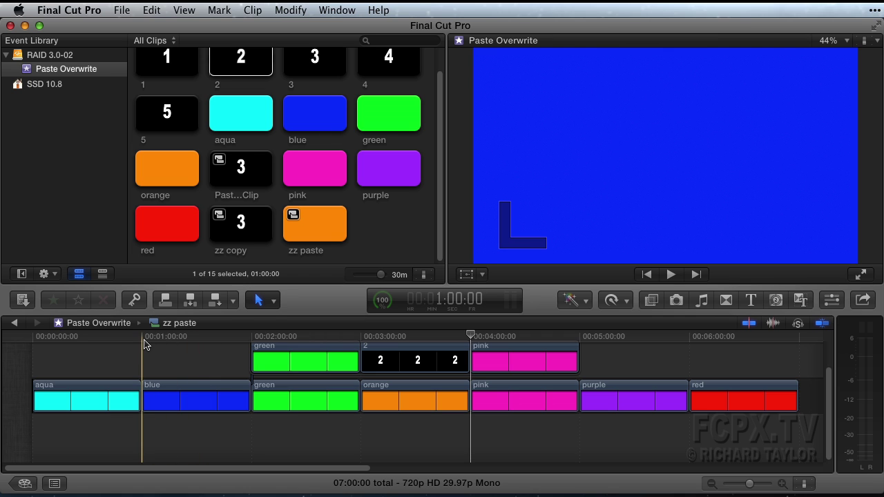
left_click(143, 343)
left_click(249, 174)
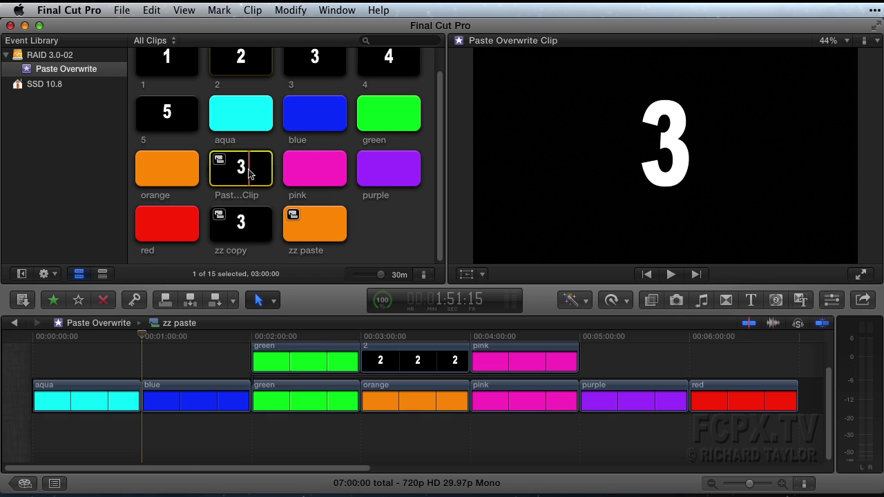
key("d")
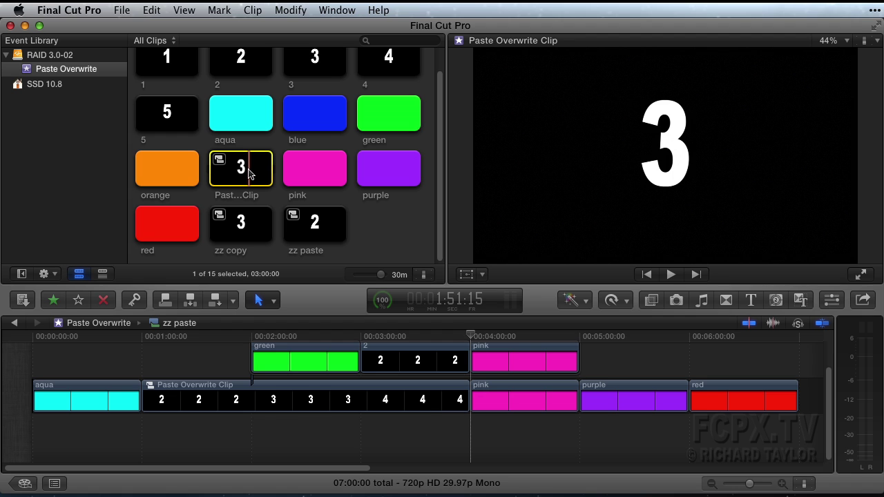
left_click(281, 387)
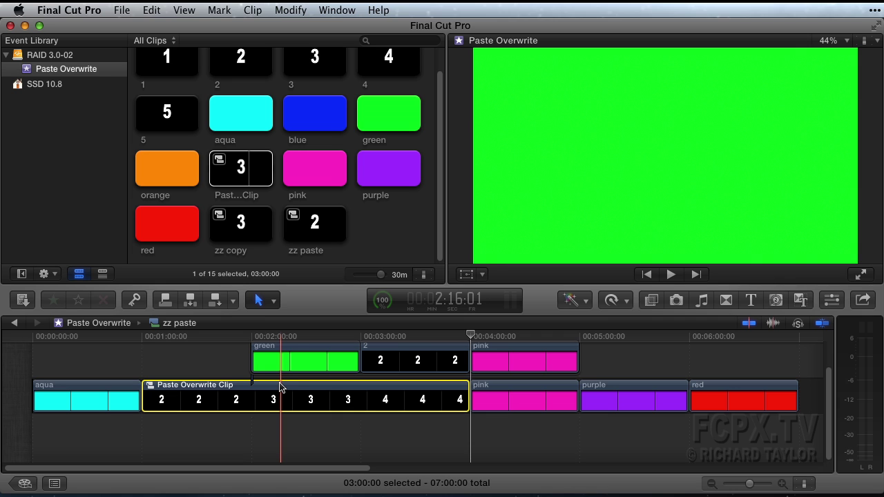
Break the compound clip into clips 2, 3 and 4, copy them, and reveal them in the browser.
left_click(253, 10)
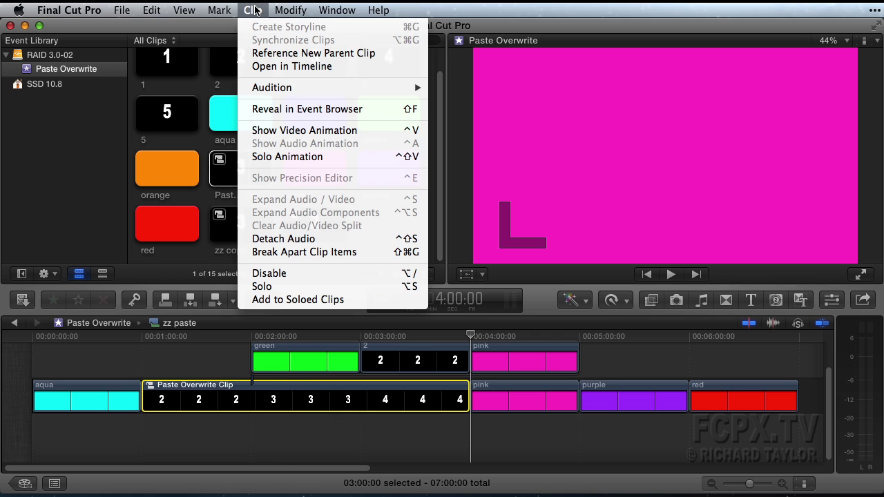
left_click(295, 253)
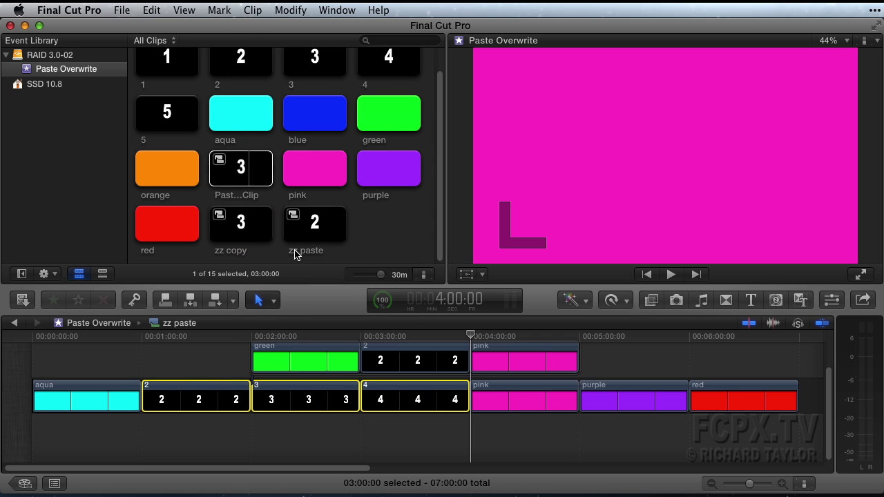
key("super+shift+g")
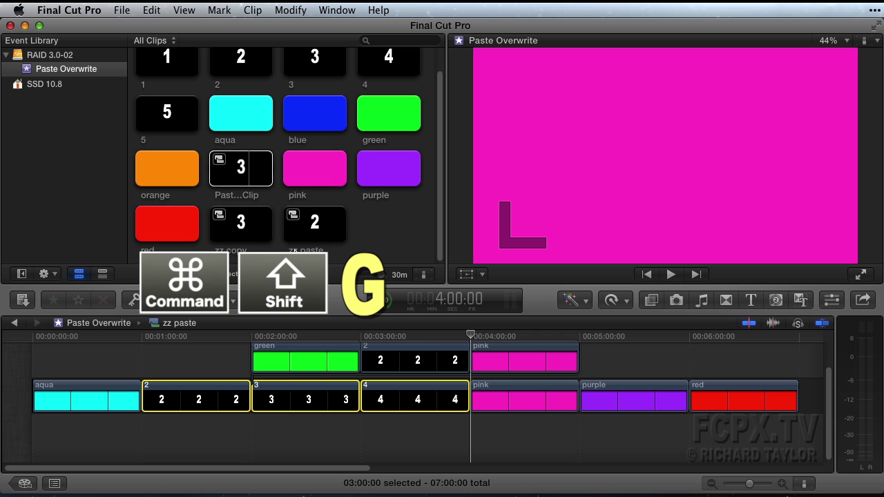
key("super+c")
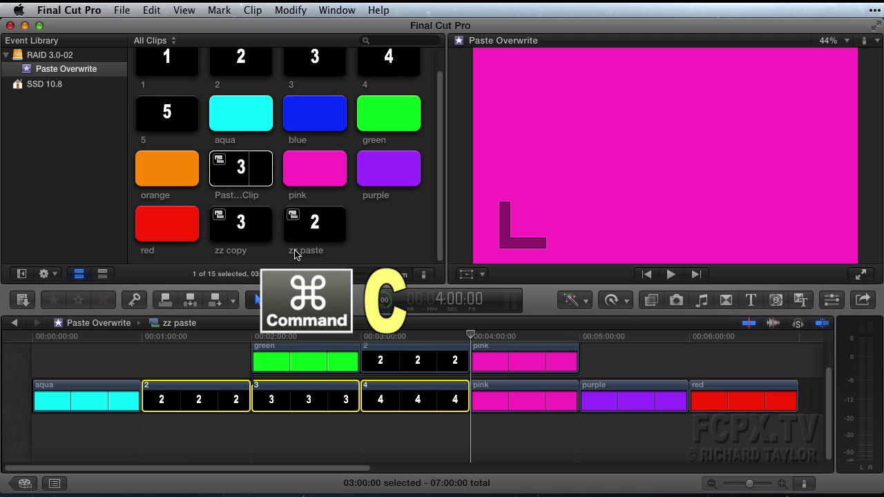
key("shift+f")
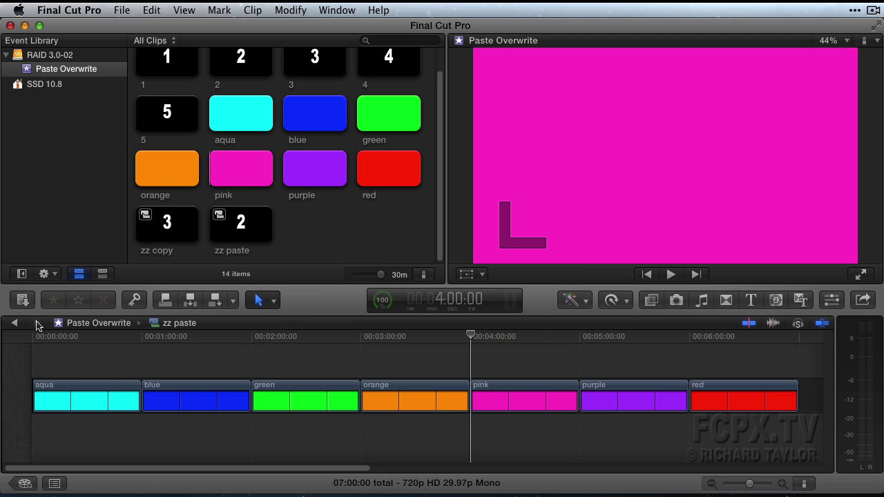
key("super+v")
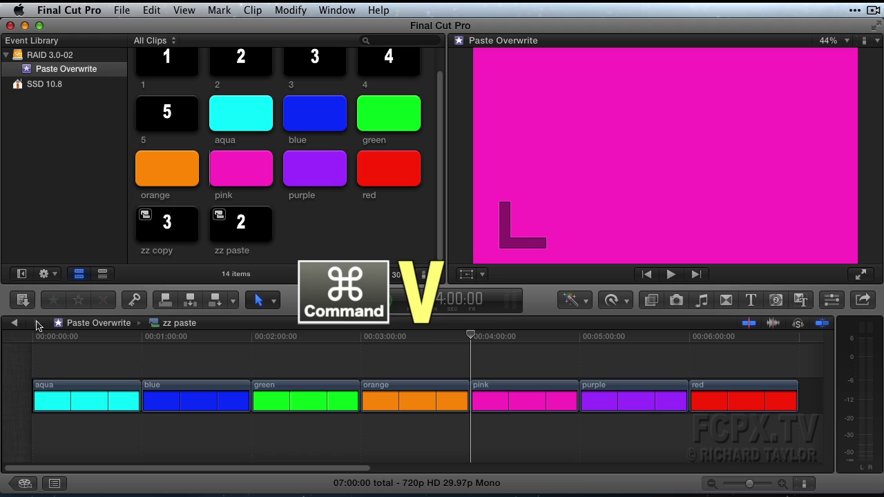
key("d")
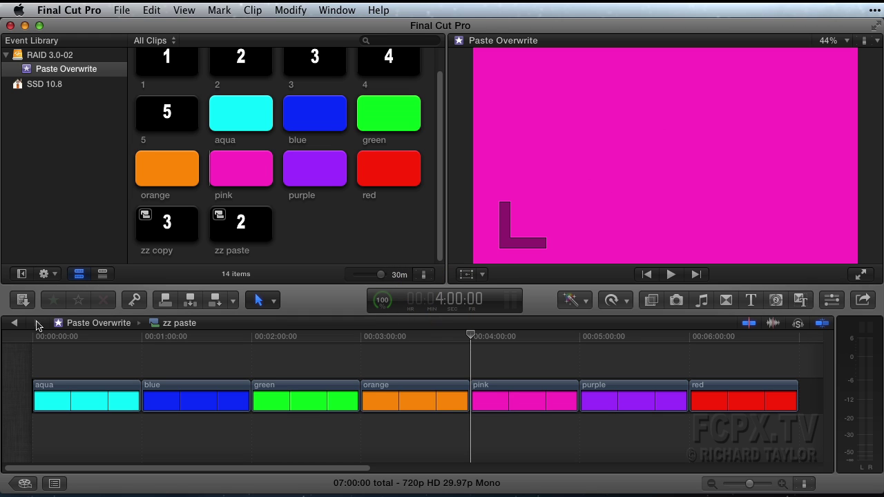